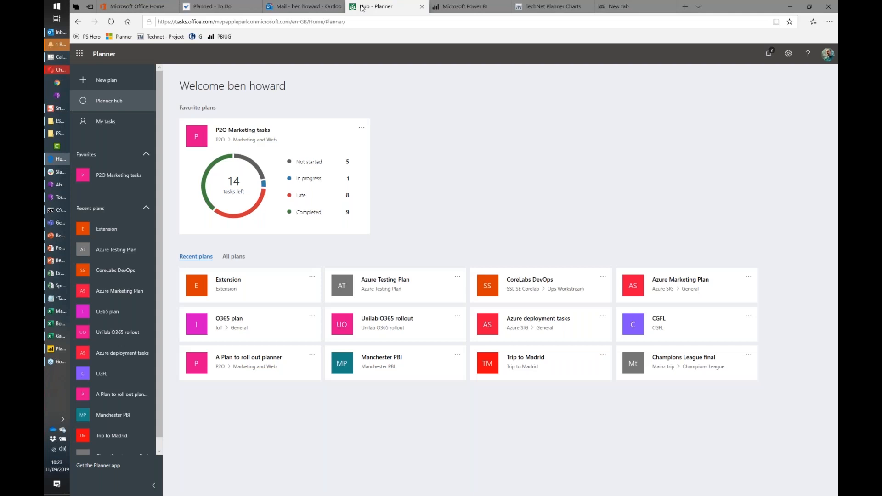
# Review the favorite plan's summary in the Planner hub and list all plans
pyautogui.moveTo(214, 22); pyautogui.dragTo(289, 22)
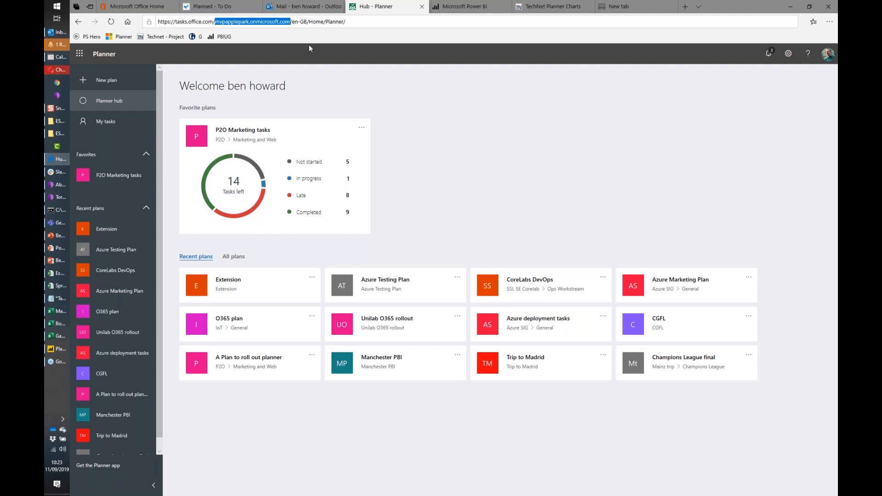
pyautogui.moveTo(285, 88); pyautogui.dragTo(232, 92)
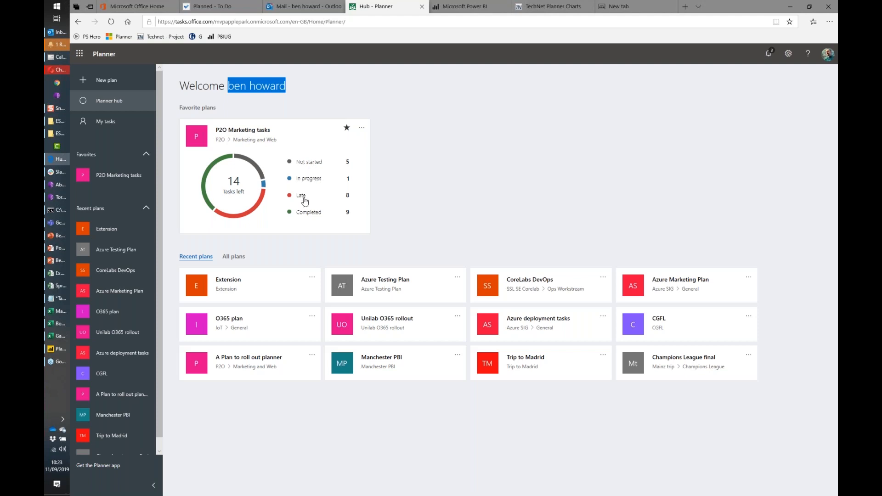
pyautogui.moveTo(252, 199)
pyautogui.moveTo(259, 175)
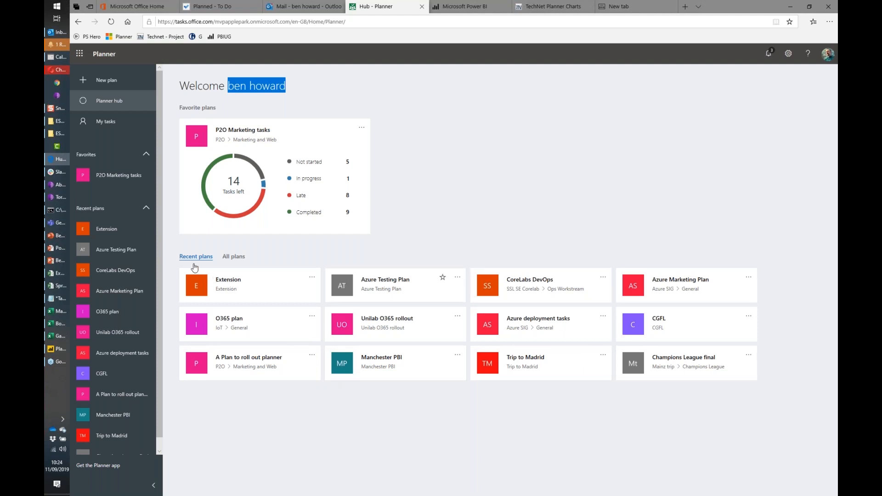
pyautogui.click(237, 258)
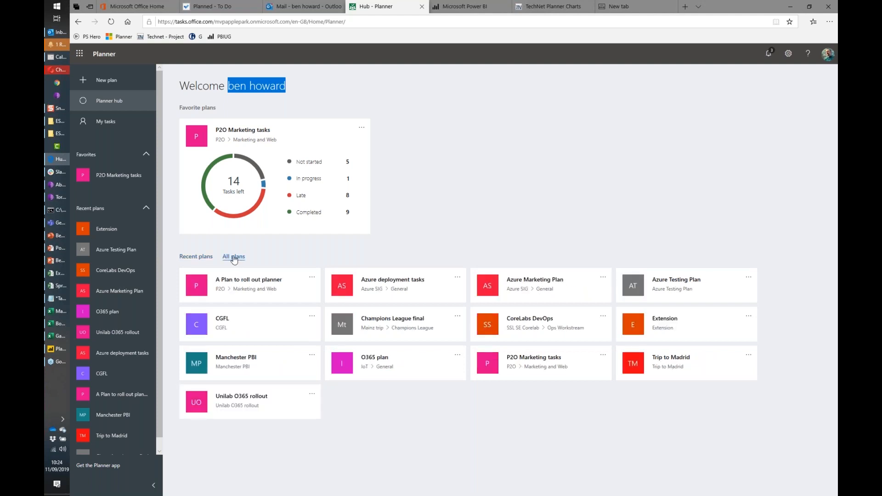
# Create a private plan named "Brexit" and mark it as a favorite
pyautogui.click(96, 84)
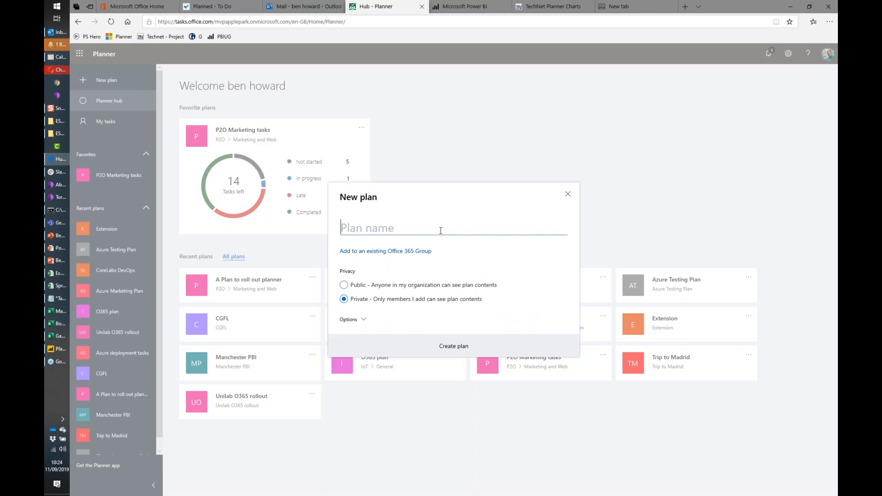
pyautogui.write('Brex')
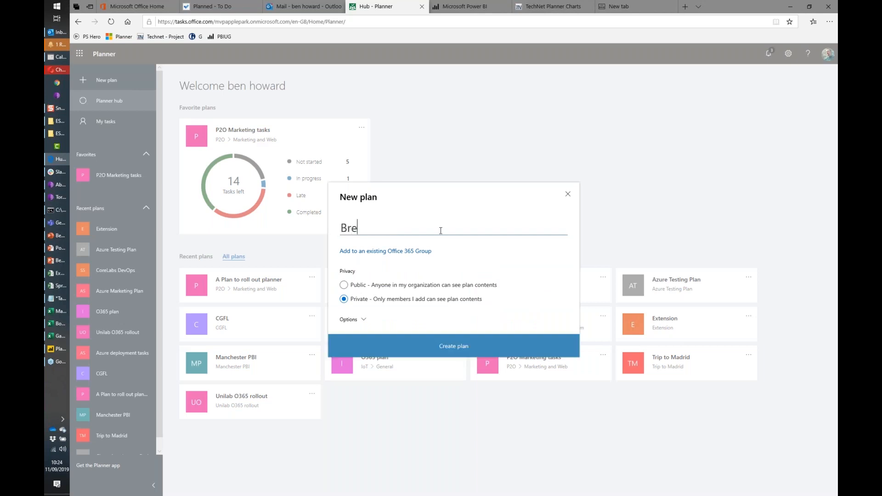
pyautogui.write('it')
pyautogui.click(437, 349)
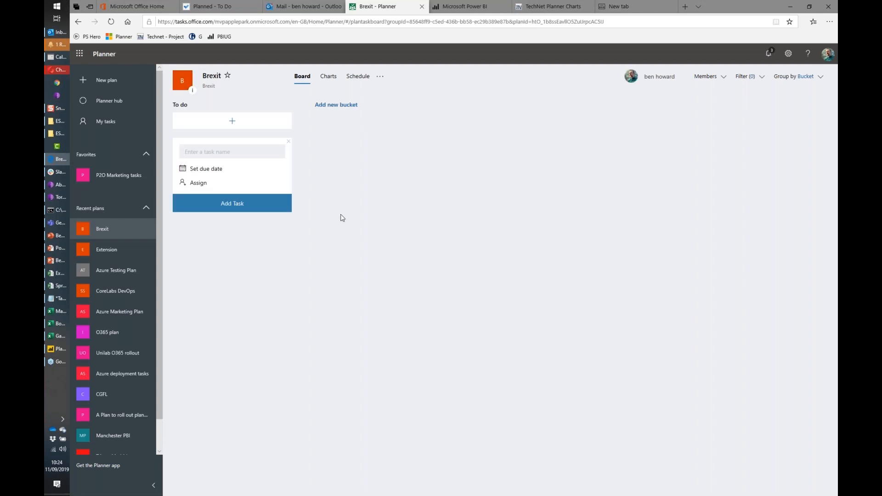
pyautogui.click(228, 78)
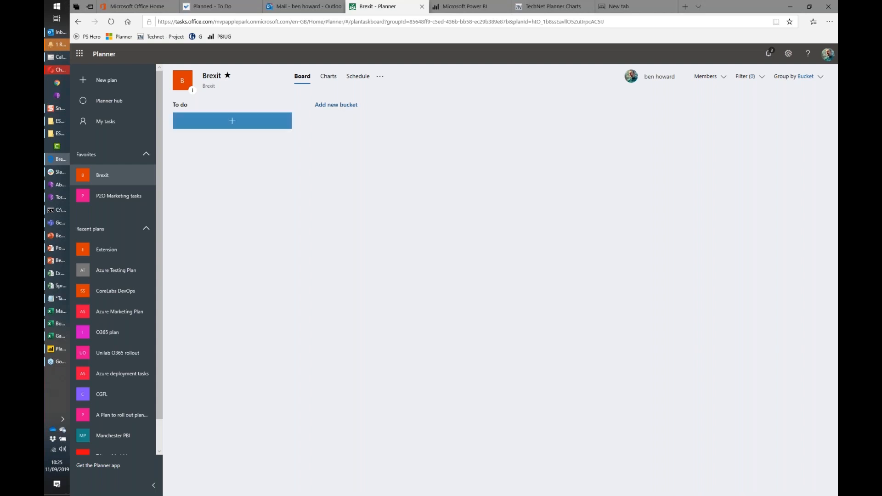
# Add the task "Check the uk.gov website for info" to the To do bucket
pyautogui.click(211, 121)
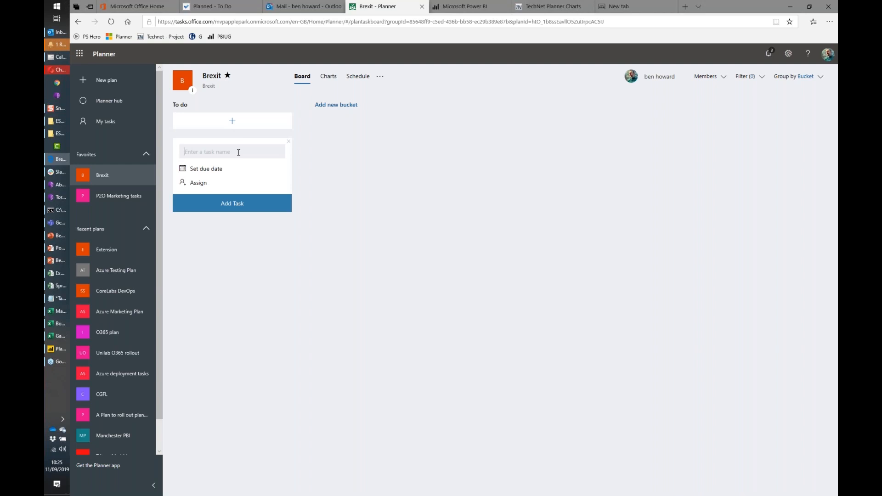
pyautogui.write('Check the uk.gov website for info')
pyautogui.press('Return')
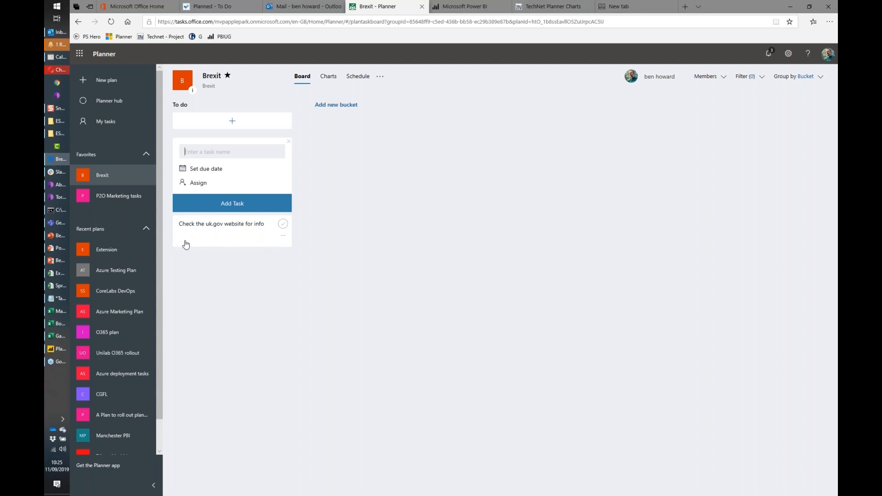
# Open the details of the uk.gov website task and assign it to the plan owner and a second person found by searching for "and"
pyautogui.click(283, 235)
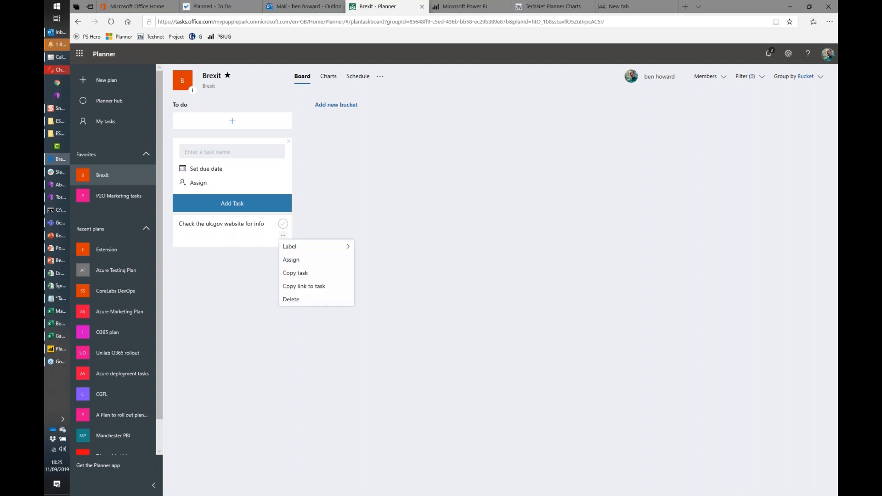
pyautogui.click(243, 239)
pyautogui.click(243, 238)
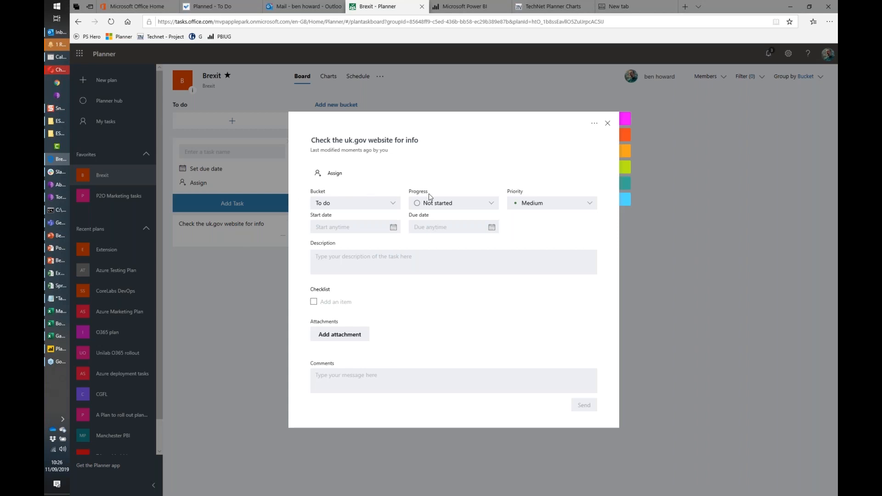
pyautogui.click(339, 179)
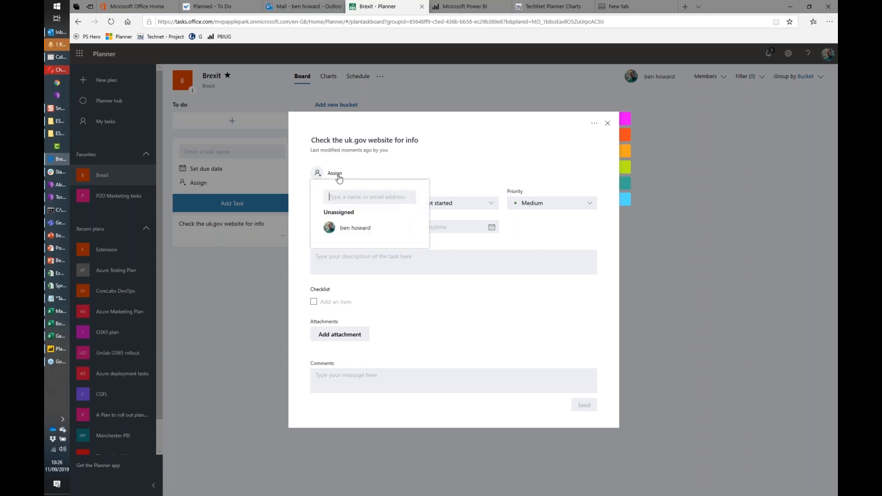
pyautogui.click(358, 233)
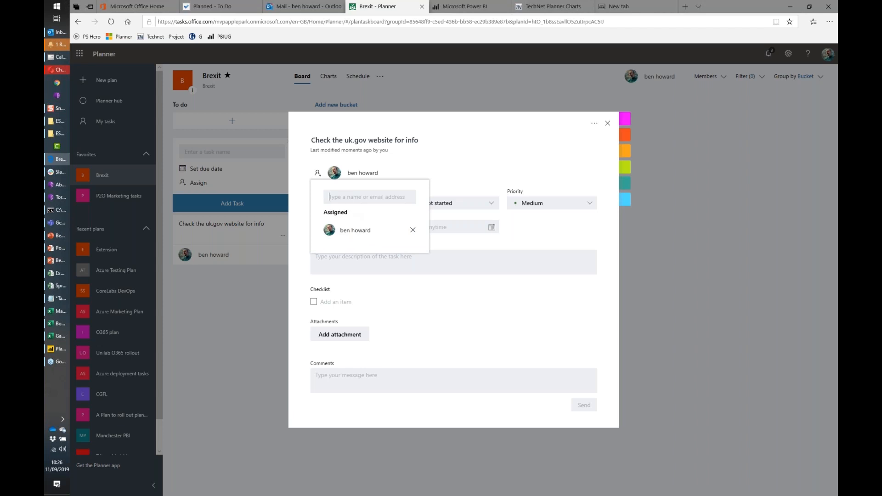
pyautogui.write('and')
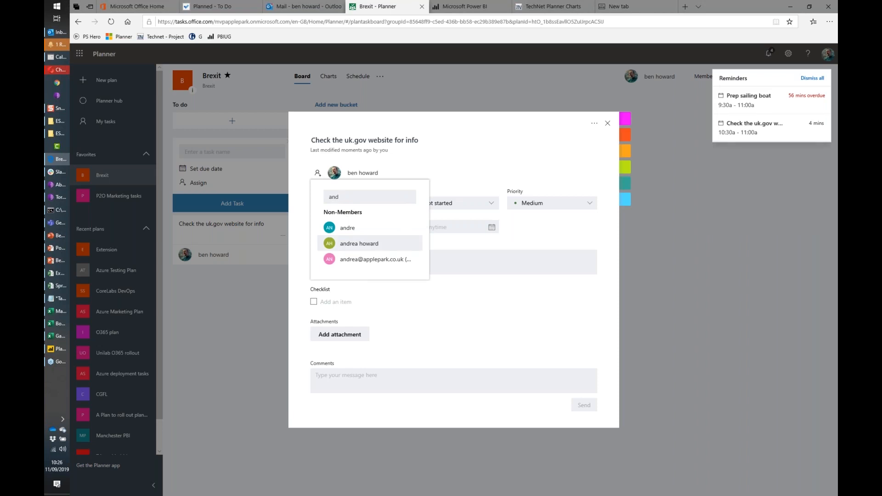
pyautogui.click(363, 243)
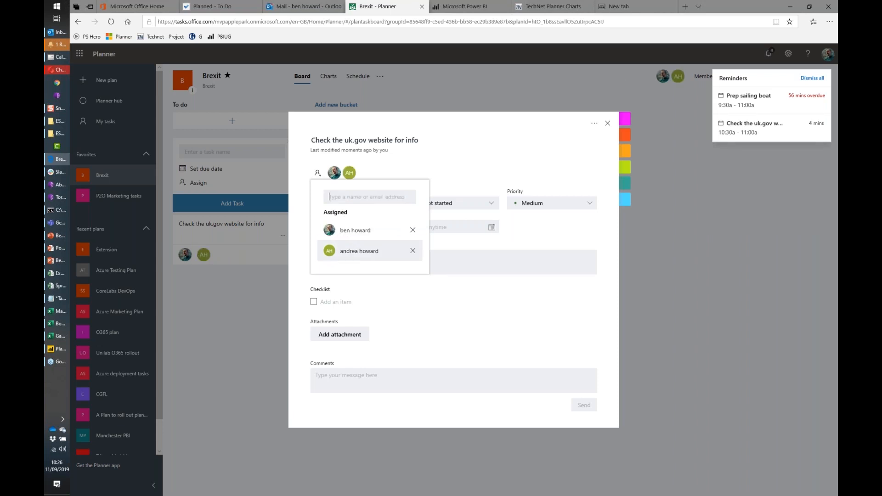
pyautogui.click(437, 168)
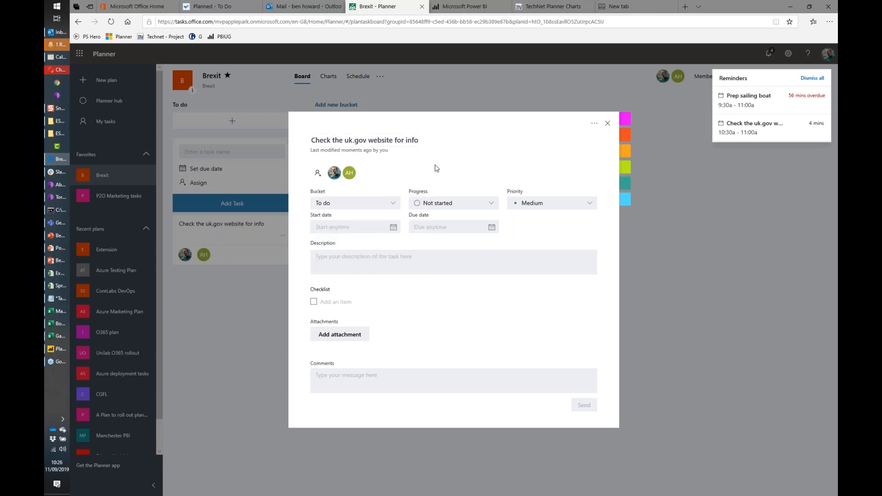
# Set the task's progress to In progress, its priority to Urgent and its start date to 11/09/2019
pyautogui.click(448, 207)
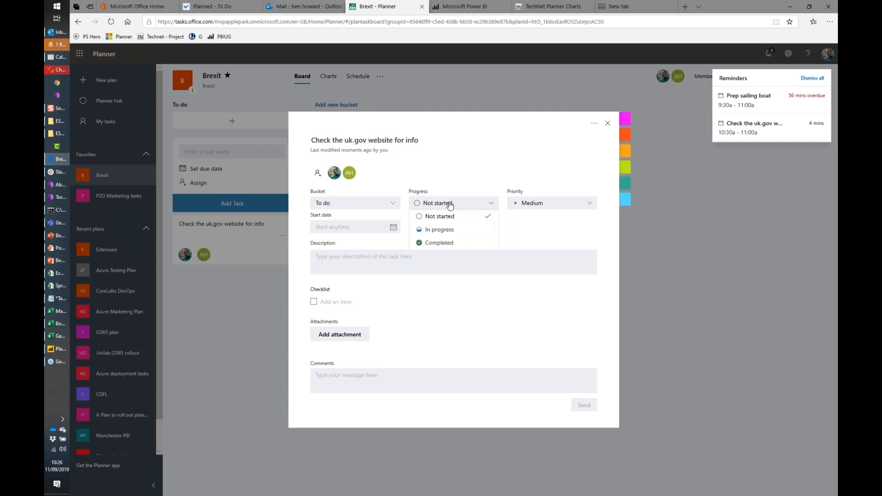
pyautogui.click(444, 230)
pyautogui.click(539, 202)
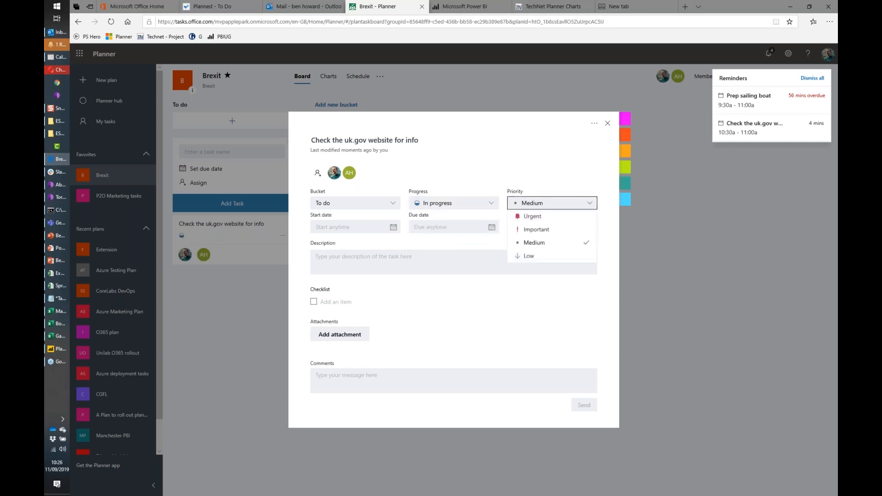
pyautogui.click(570, 217)
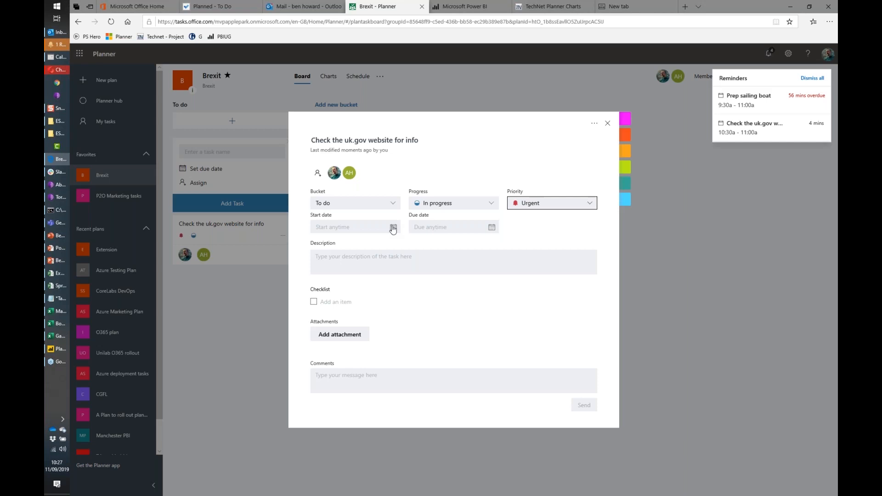
pyautogui.click(393, 228)
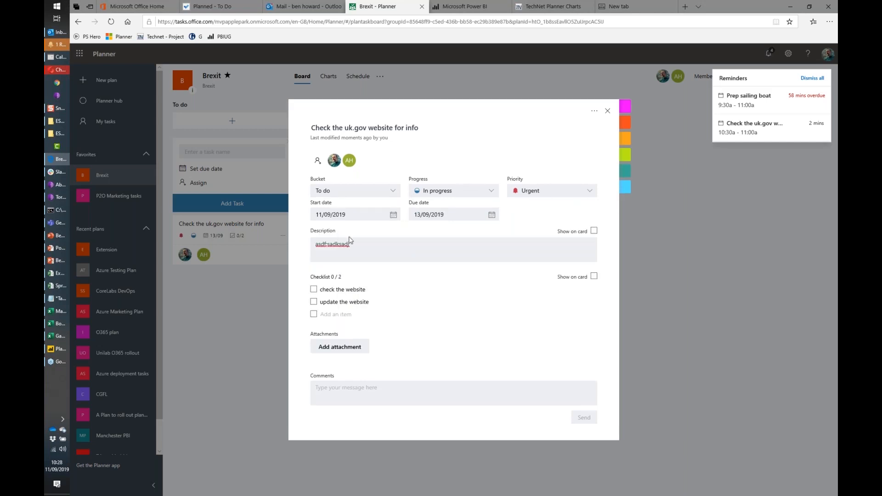
# Post the comment "asdfsadfa" on the task
pyautogui.moveTo(351, 244); pyautogui.dragTo(314, 245)
pyautogui.click(353, 386)
pyautogui.write('asdfsadfa')
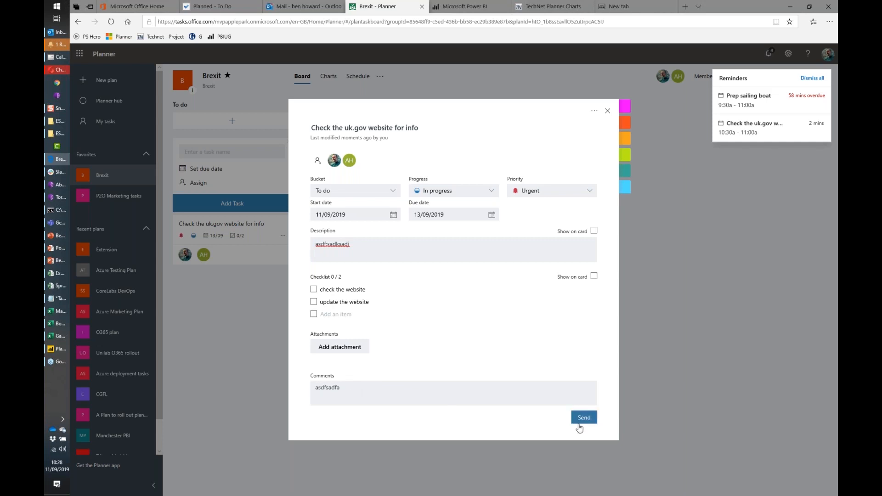
pyautogui.click(584, 418)
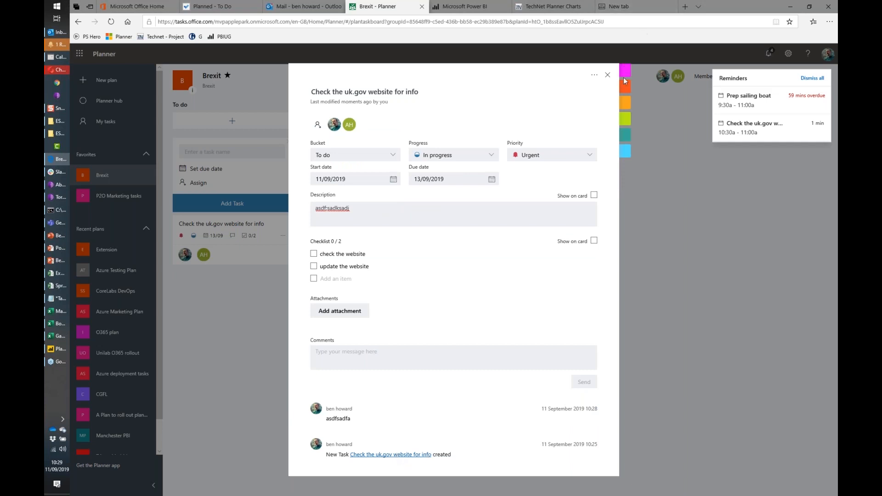
# Name the plan's pink label "Preparing" and show the label choices for the uk.gov website task card
pyautogui.moveTo(625, 69)
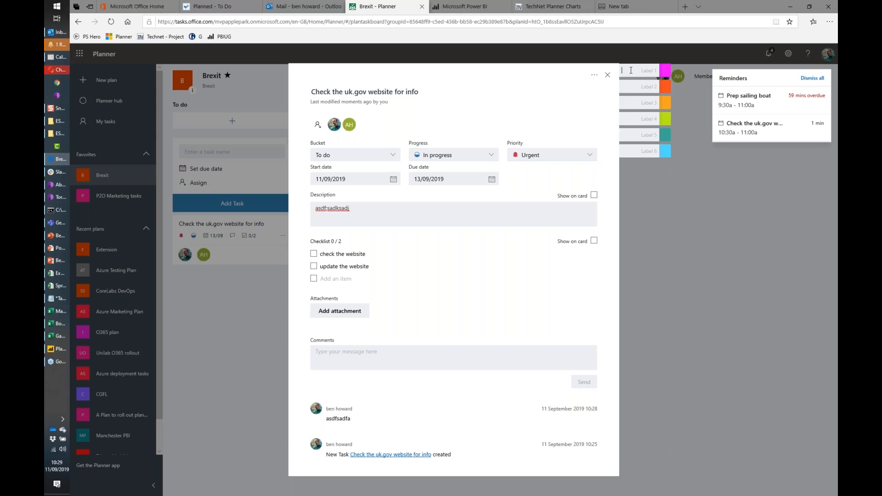
pyautogui.click(631, 70)
pyautogui.write('Preo')
pyautogui.press('BackSpace')
pyautogui.write('paring')
pyautogui.click(671, 197)
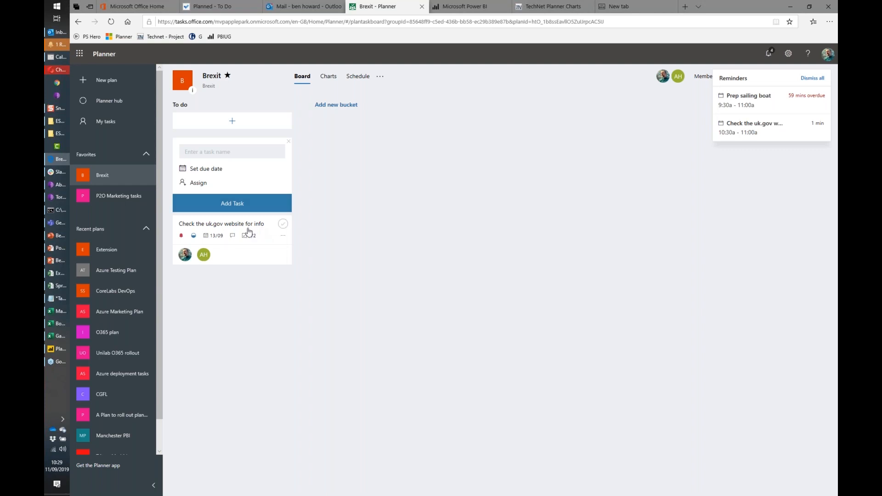
pyautogui.click(282, 237)
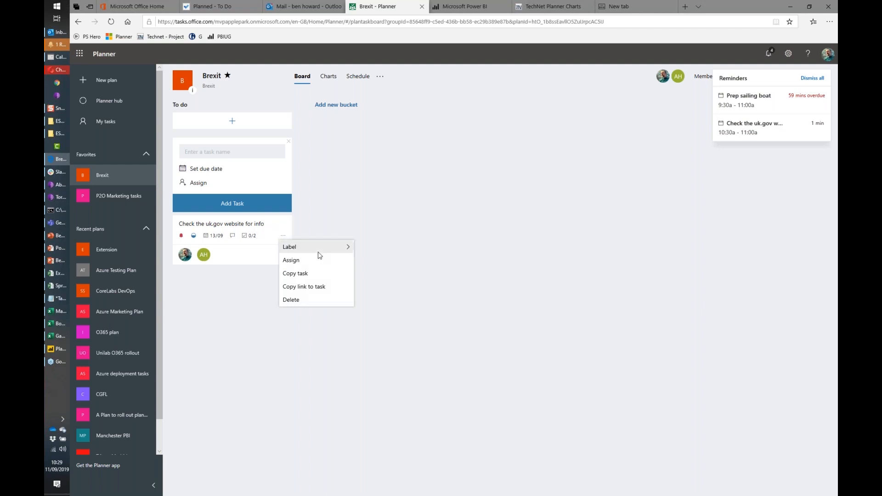
pyautogui.moveTo(318, 251)
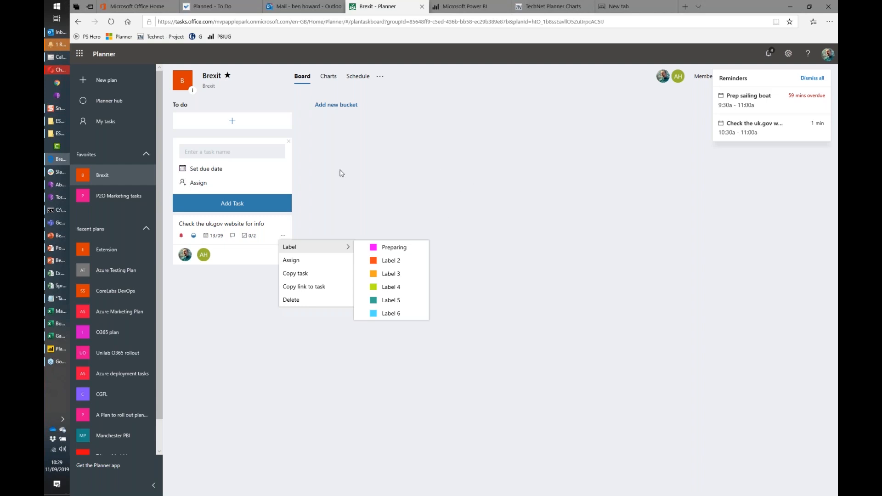
# Open the P2O Marketing tasks plan, dismiss all reminders and add a bucket named "quality control"
pyautogui.click(123, 196)
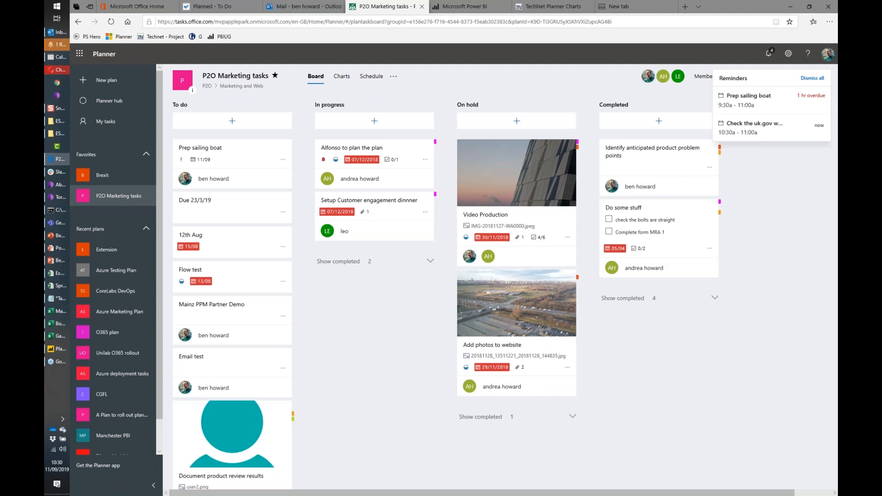
pyautogui.click(812, 77)
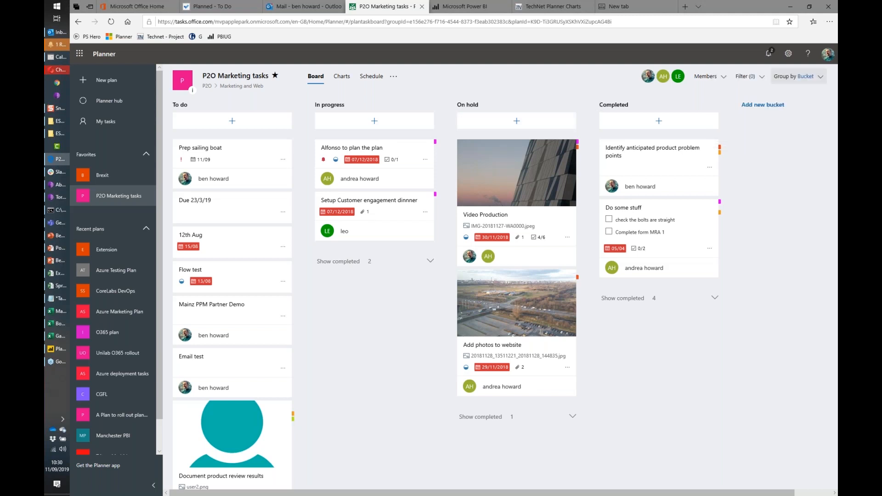
pyautogui.click(776, 107)
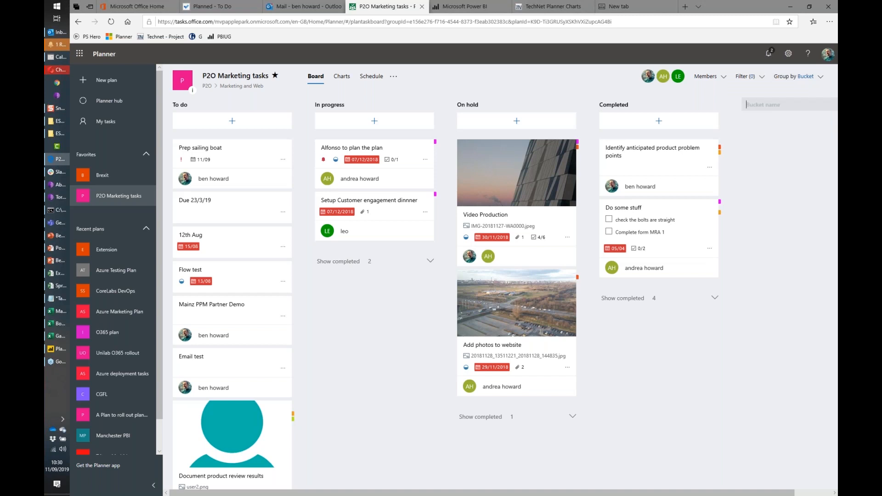
pyautogui.write('qualifty control')
pyautogui.press('Return')
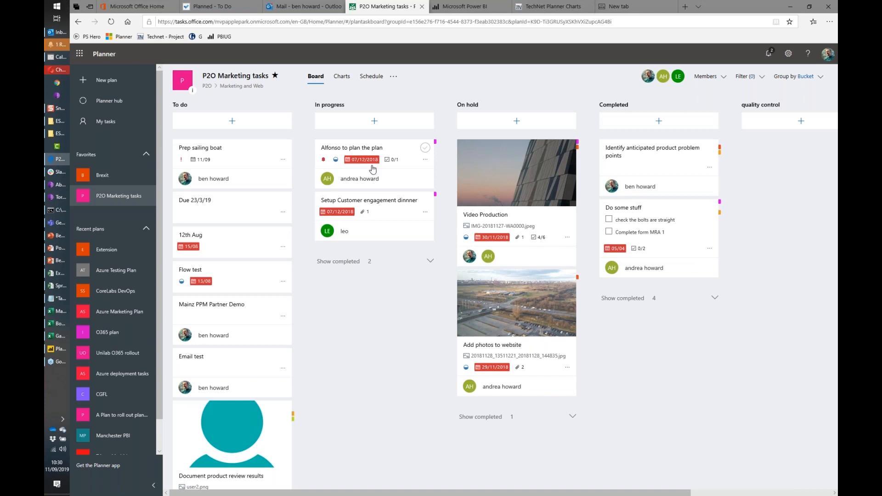
# Move "Alfonso to plan the plan" to the quality control bucket and "12th Aug" to the completed tasks of the Completed bucket
pyautogui.moveTo(373, 165); pyautogui.dragTo(793, 172)
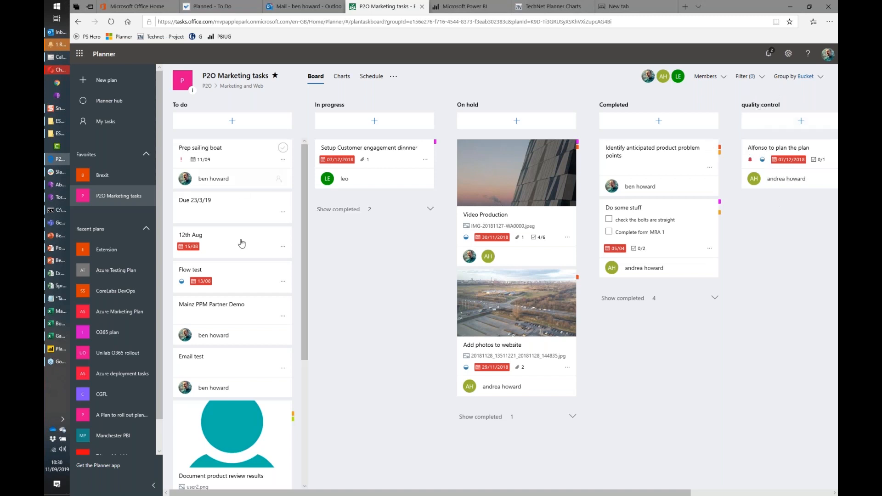
pyautogui.moveTo(339, 243); pyautogui.dragTo(684, 324)
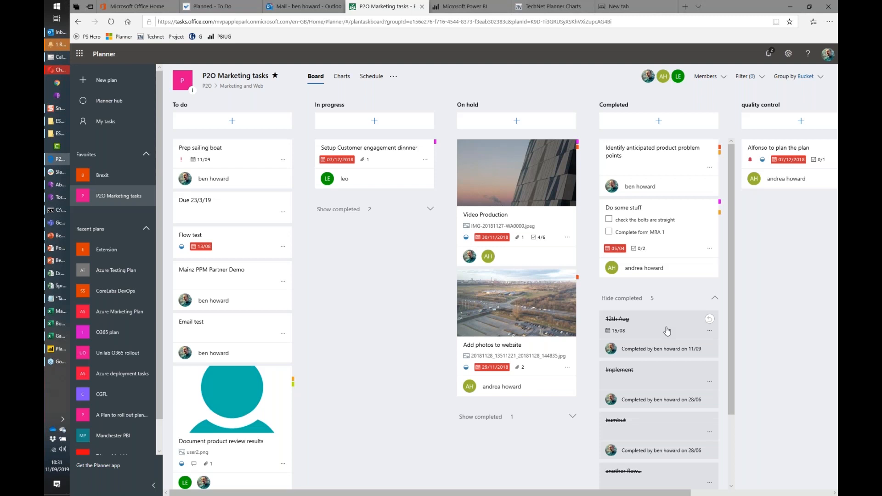
# Filter the P2O Marketing tasks board to tasks due this week
pyautogui.click(761, 79)
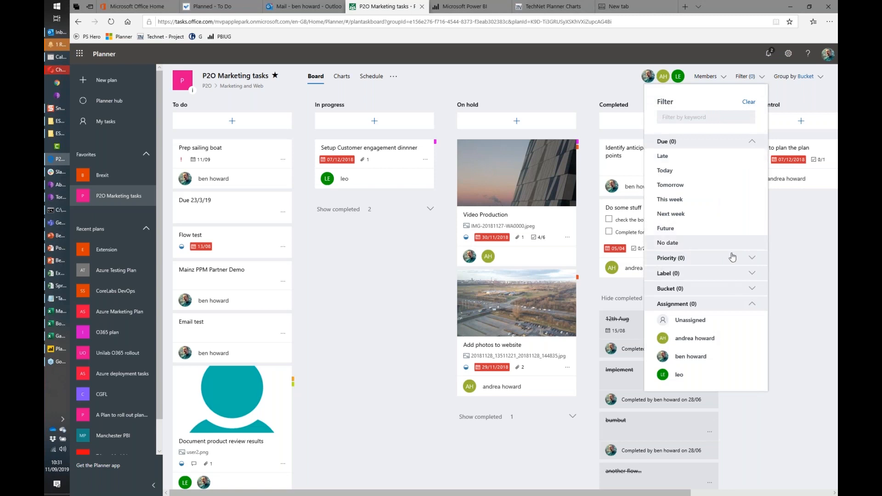
pyautogui.click(684, 200)
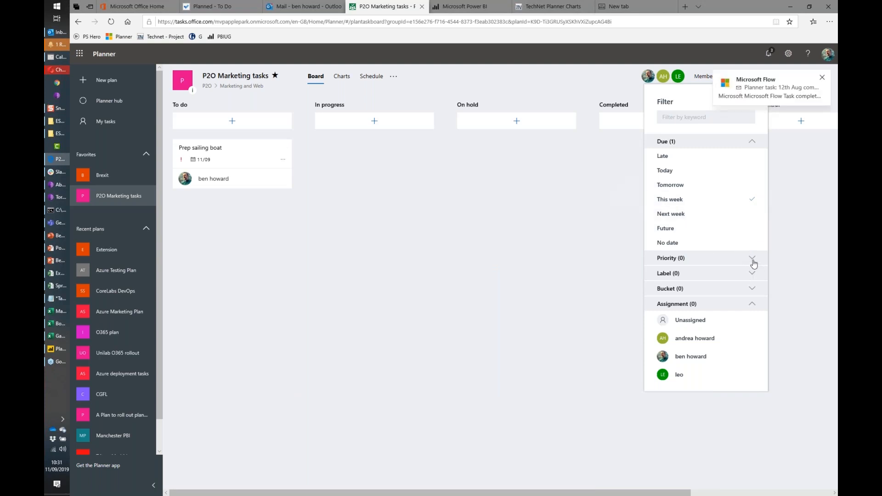
# Filter the board by Urgent priority only, removing the This week due filter
pyautogui.click(752, 258)
pyautogui.click(702, 273)
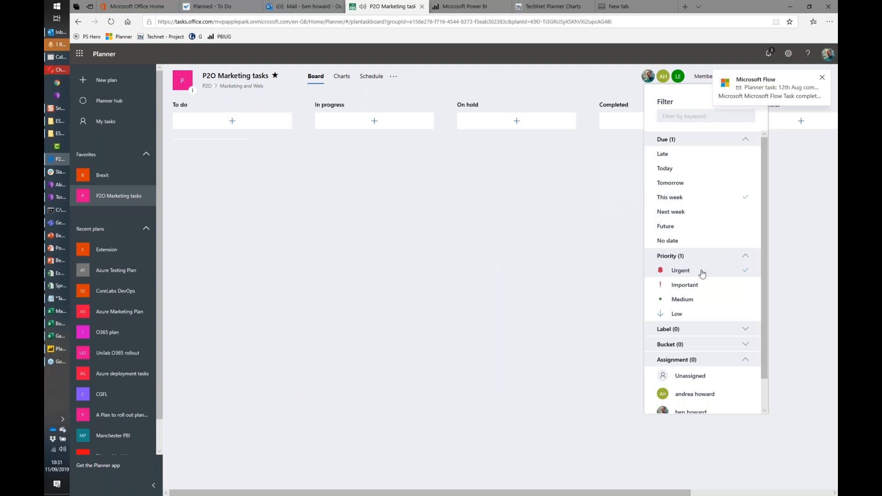
pyautogui.click(745, 199)
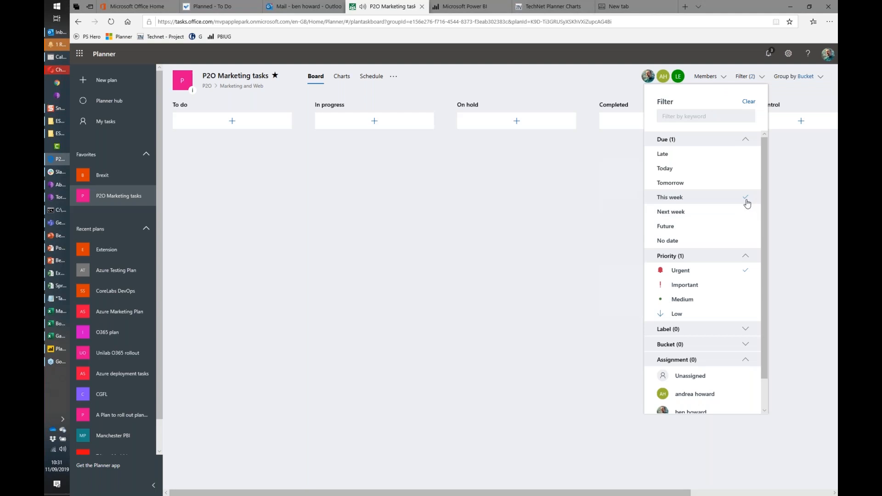
pyautogui.click(475, 224)
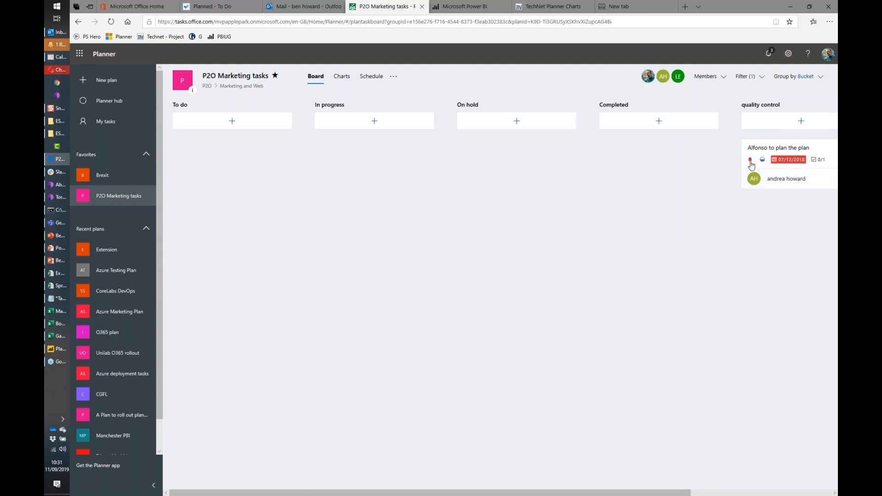
# Show the board's grouping choices and clear all filters from the P2O Marketing tasks board
pyautogui.click(821, 77)
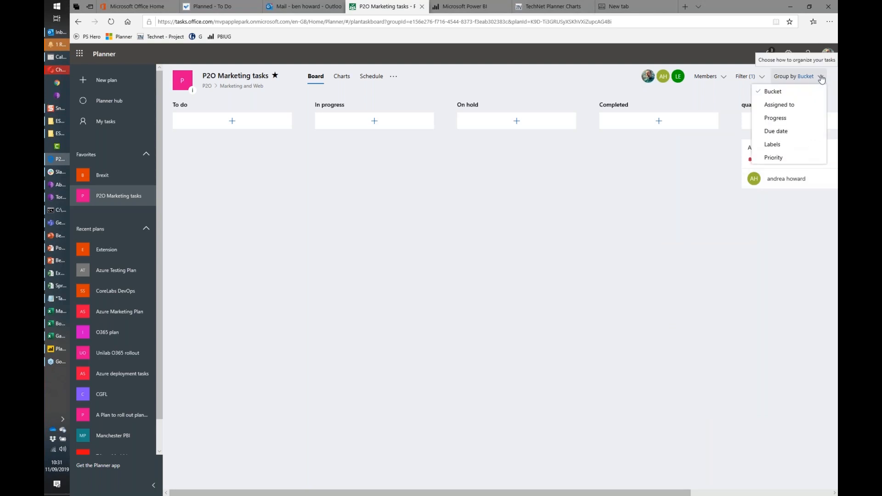
pyautogui.click(763, 79)
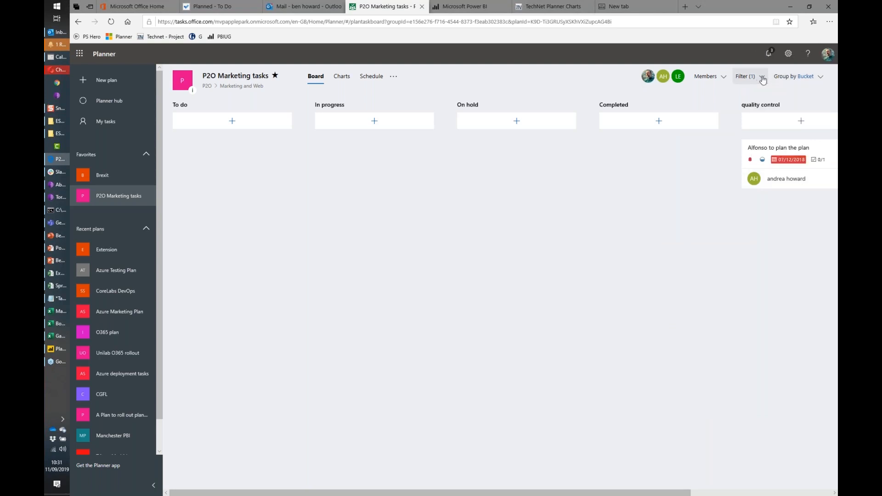
pyautogui.click(762, 77)
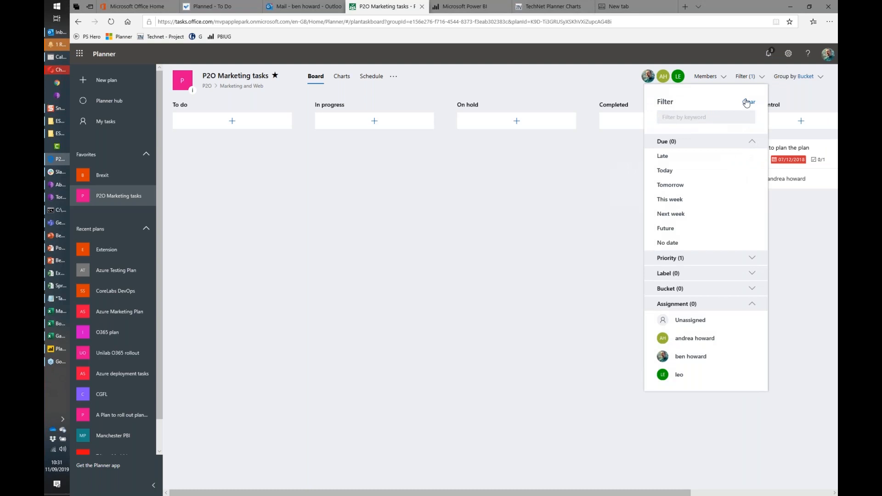
pyautogui.click(748, 103)
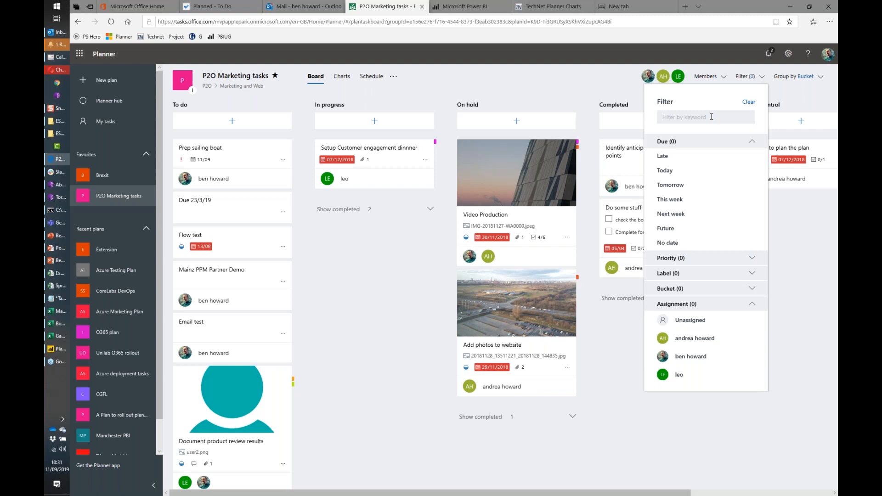
# Group the board's tasks by Assigned to, and regroup them by Progress
pyautogui.click(816, 78)
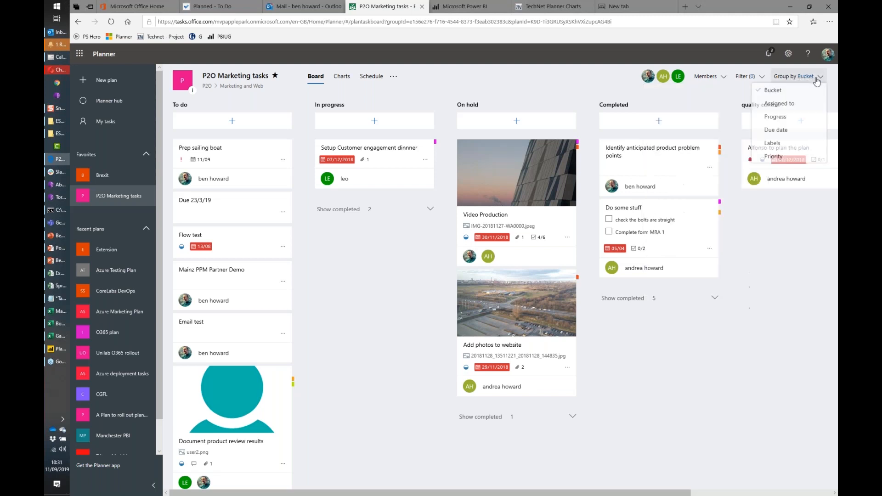
pyautogui.click(786, 108)
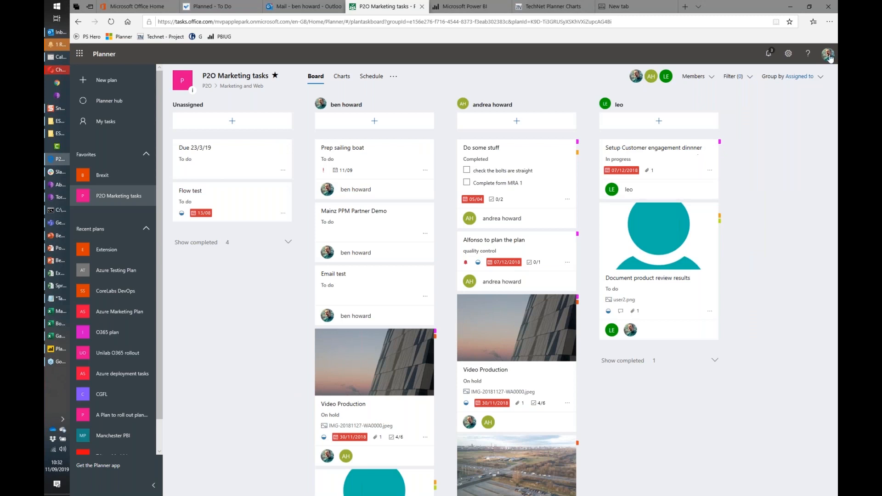
pyautogui.click(822, 83)
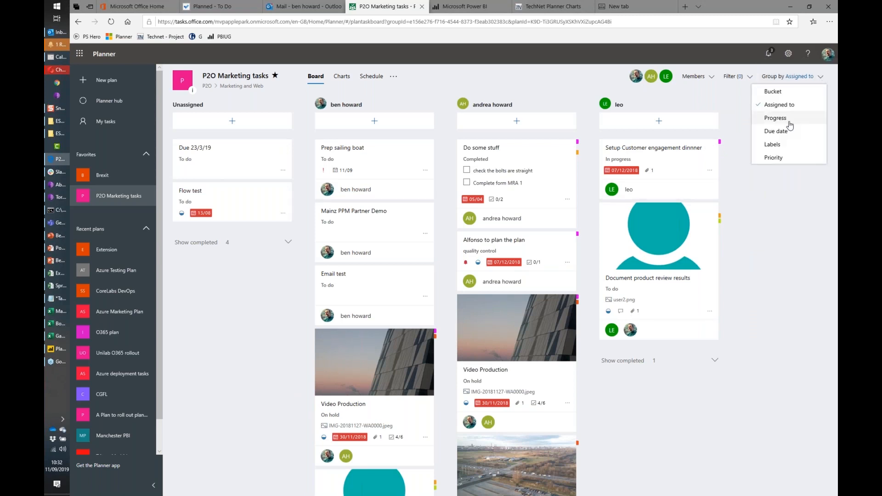
pyautogui.click(777, 115)
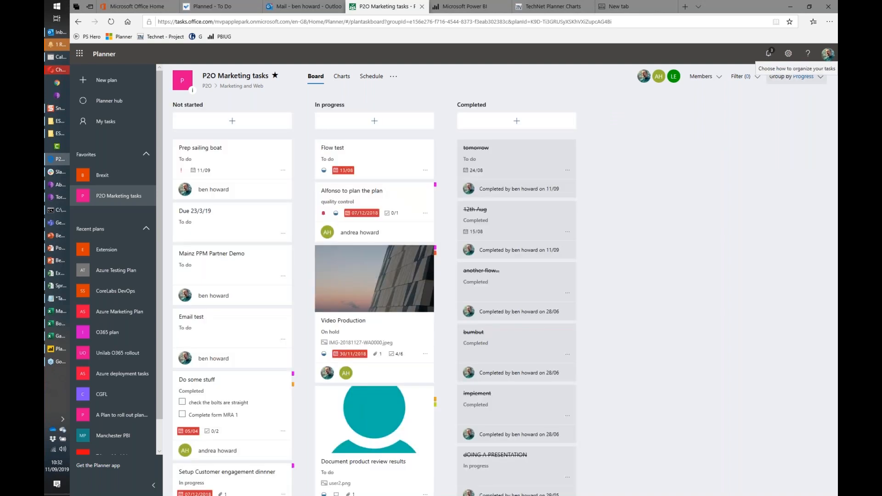
# Group the board by Labels and add a task named "this is a scenario task" under the Scenarios label
pyautogui.click(821, 78)
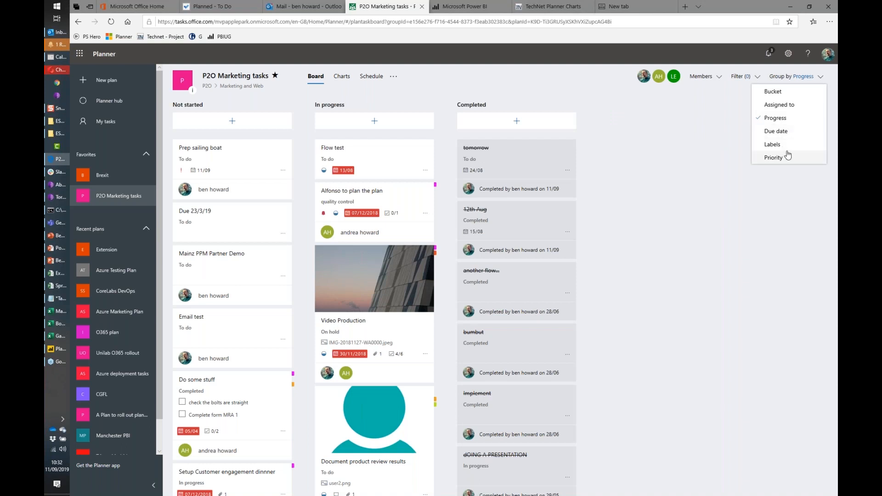
pyautogui.click(787, 145)
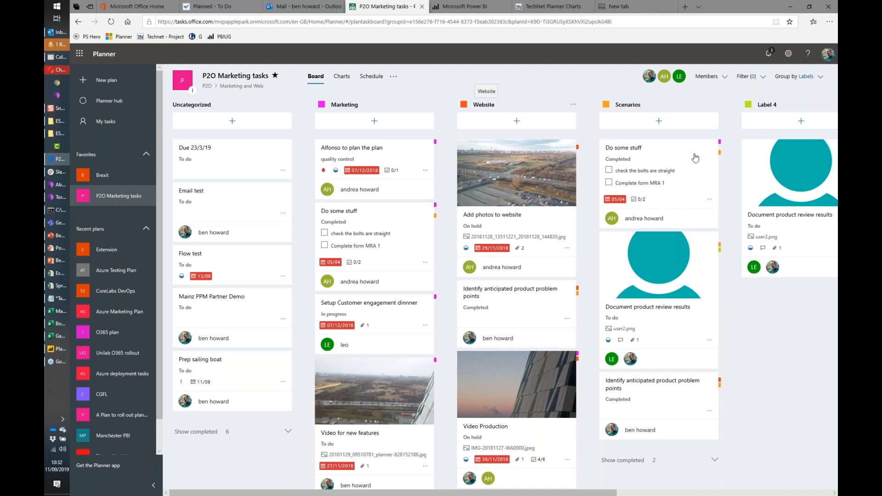
pyautogui.click(679, 124)
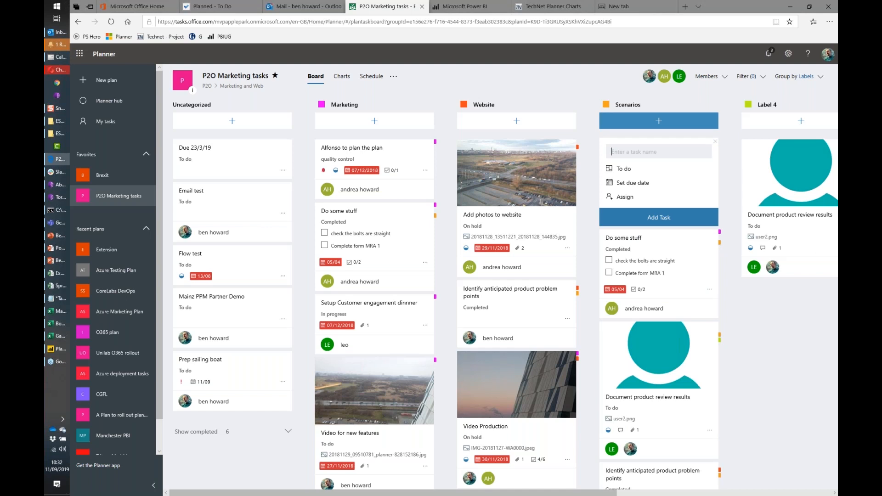
pyautogui.write('this is a scar=')
pyautogui.press('BackSpace')
pyautogui.press('BackSpace')
pyautogui.press('BackSpace')
pyautogui.write('enario task')
pyautogui.click(682, 221)
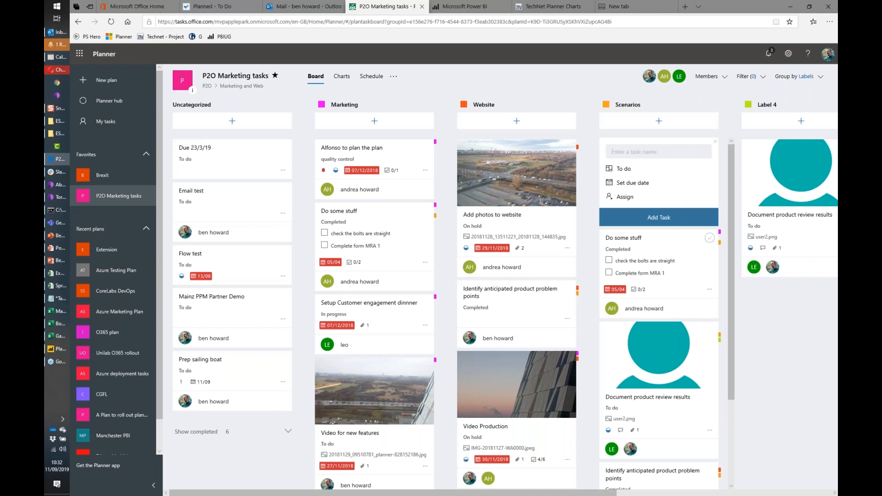
pyautogui.scroll(-2, 706, 252)
pyautogui.scroll(2, 705, 252)
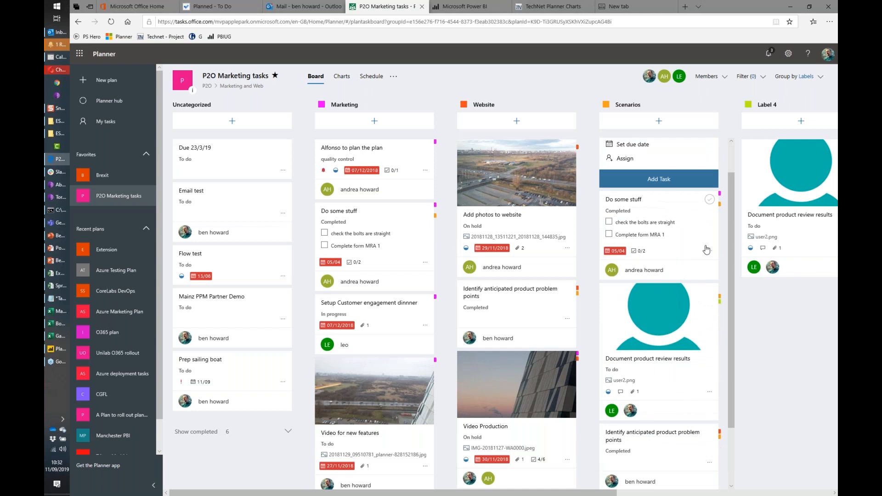
pyautogui.scroll(-2, 707, 248)
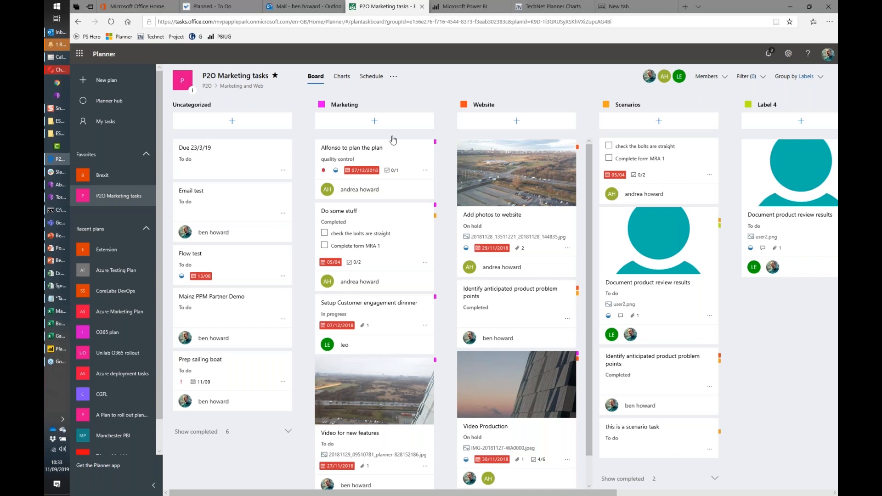
# Show the plan's charts and examine the in-progress, late and not-started tasks of one member
pyautogui.click(347, 81)
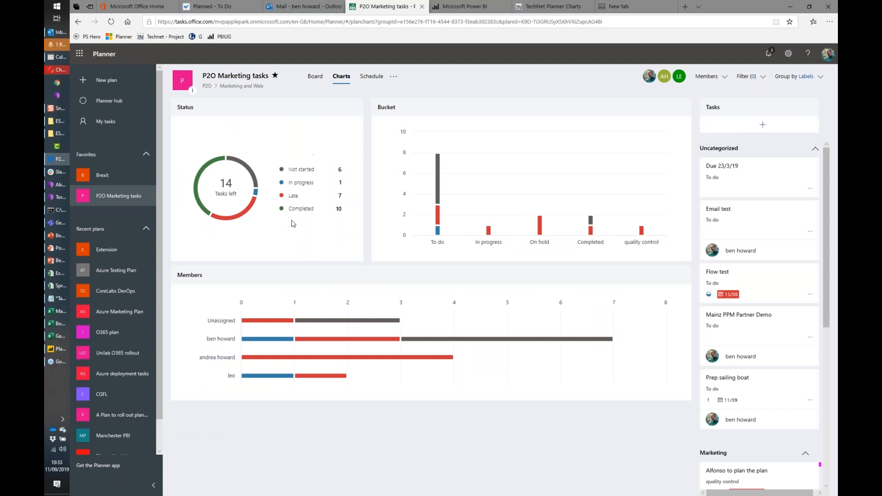
pyautogui.moveTo(255, 339)
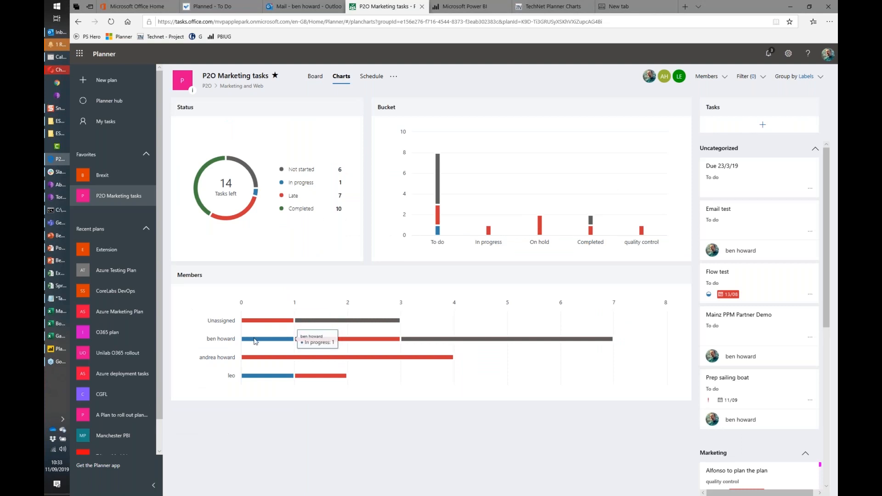
pyautogui.moveTo(255, 339); pyautogui.dragTo(231, 339)
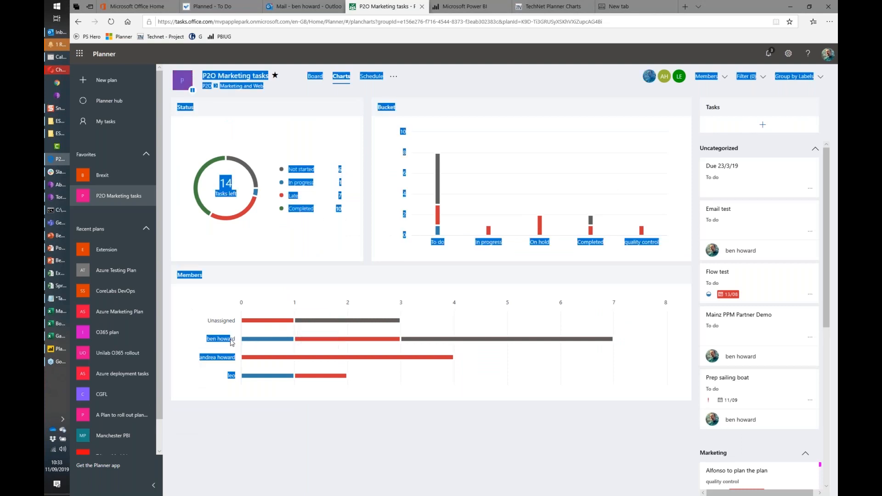
pyautogui.click(231, 339)
pyautogui.moveTo(243, 340)
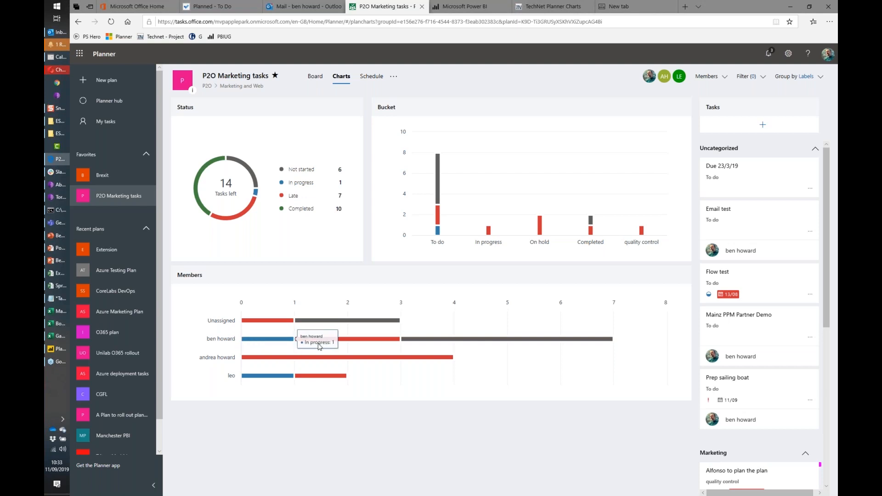
pyautogui.moveTo(346, 341)
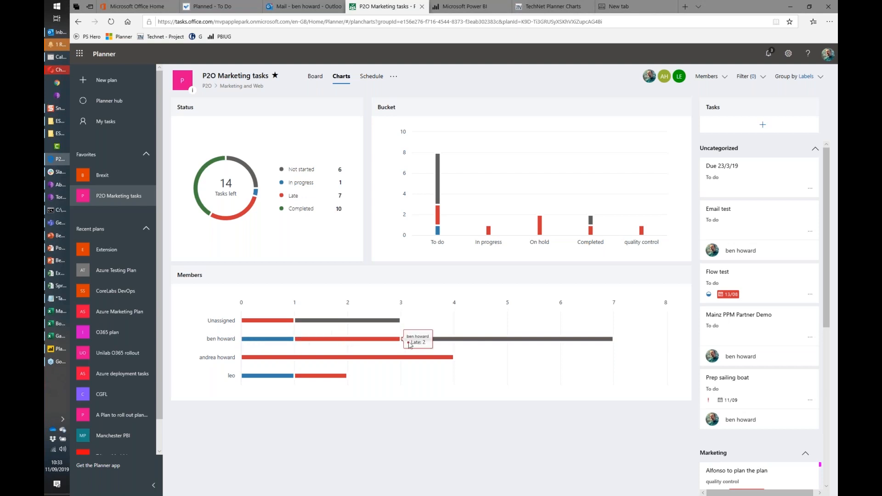
pyautogui.moveTo(450, 342)
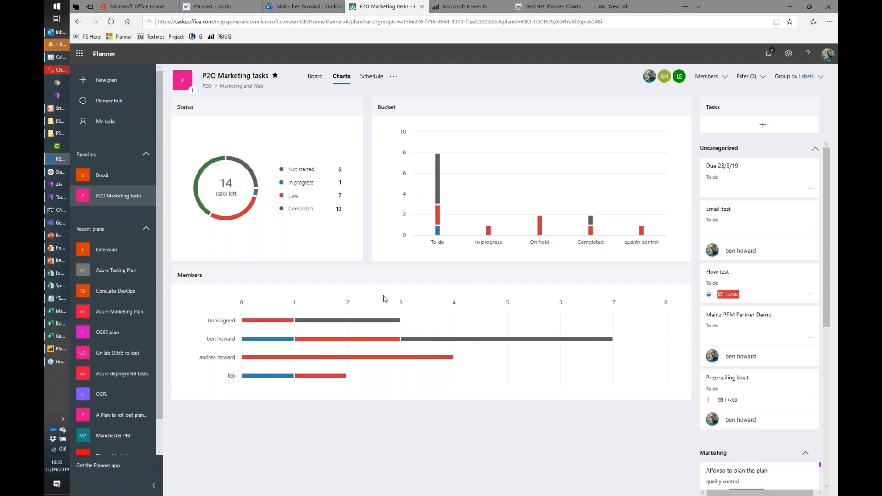
# Show the plan's schedule for September 2019 and select 4 September
pyautogui.click(371, 78)
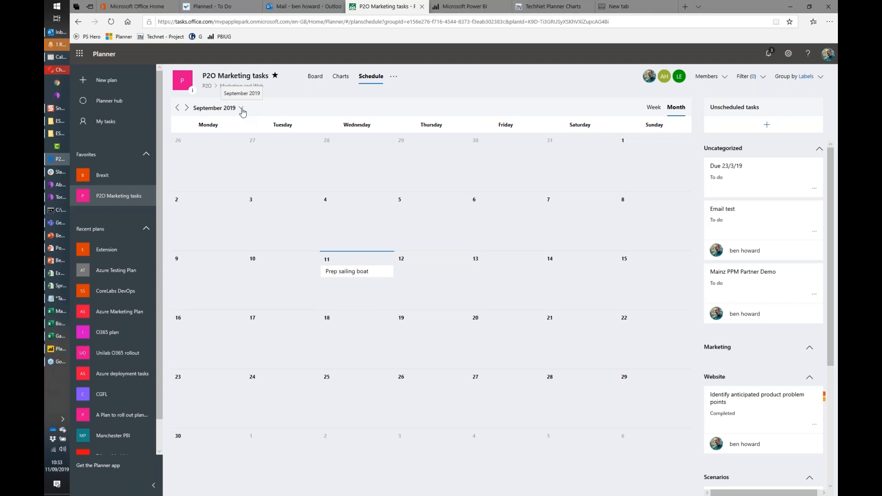
pyautogui.hotkey('ctrl', 'a')
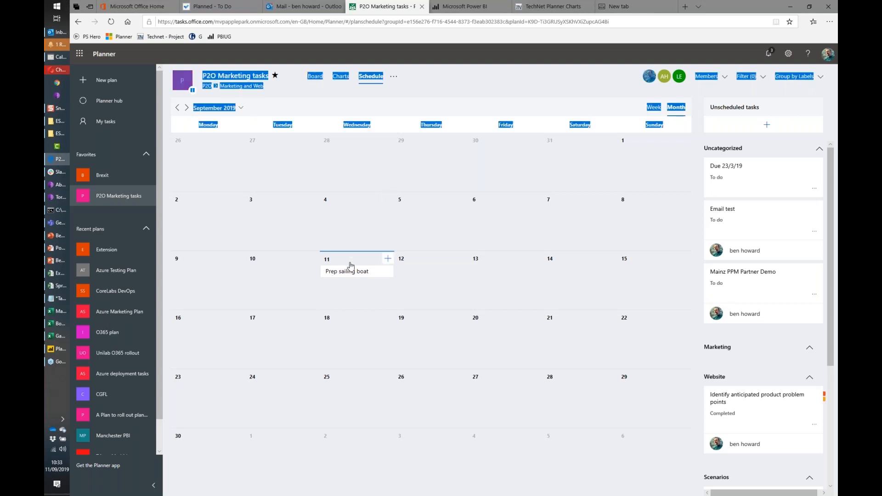
pyautogui.click(356, 205)
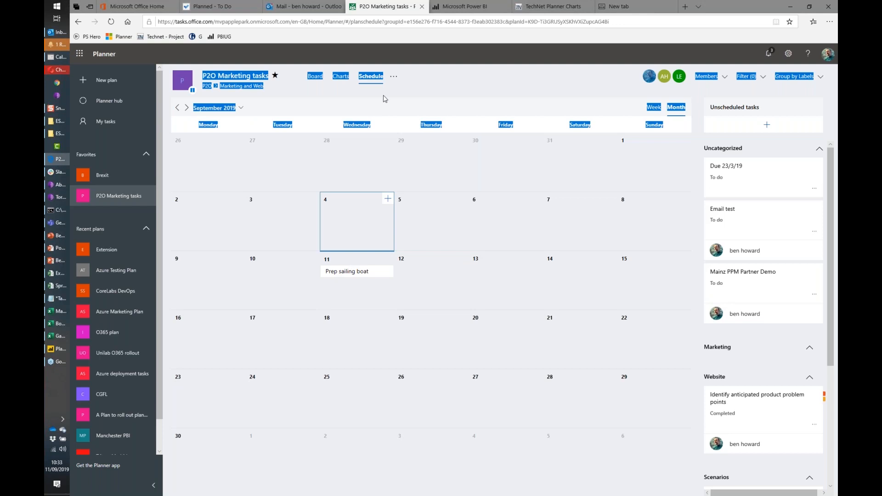
# Export the plan to Excel and save it as P2O Marketing tasks.xlsx in the Planner folder's PlannerExportFiles subfolder, replacing the existing file
pyautogui.click(394, 79)
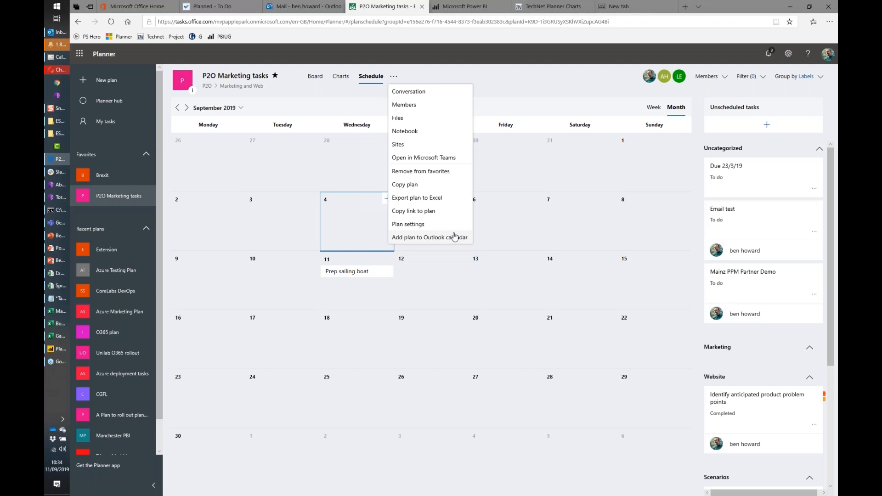
pyautogui.click(442, 198)
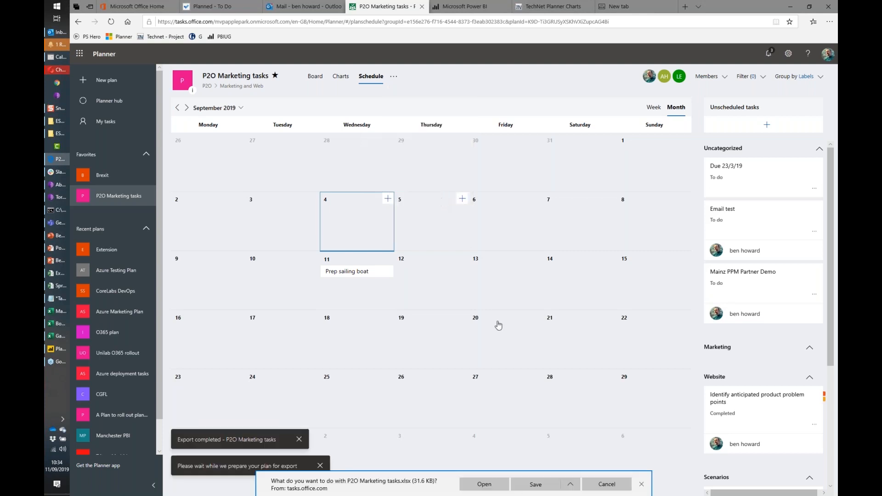
pyautogui.click(571, 484)
pyautogui.click(569, 474)
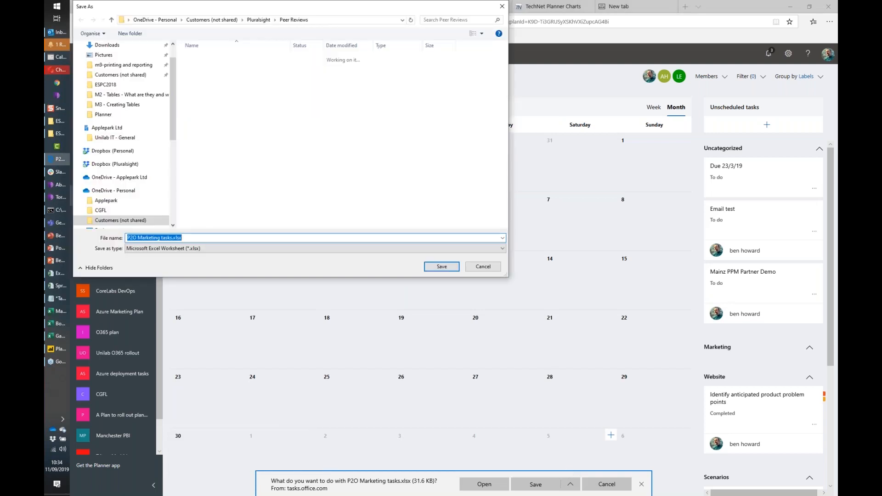
pyautogui.click(103, 115)
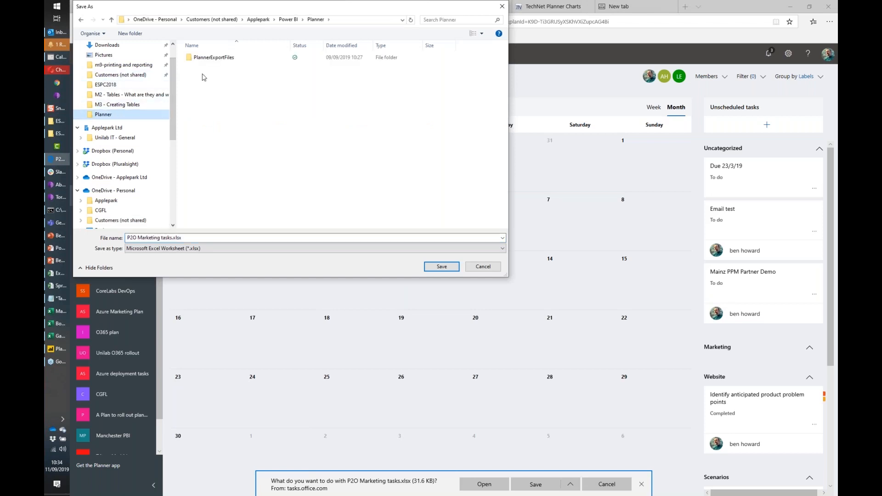
pyautogui.doubleClick(209, 59)
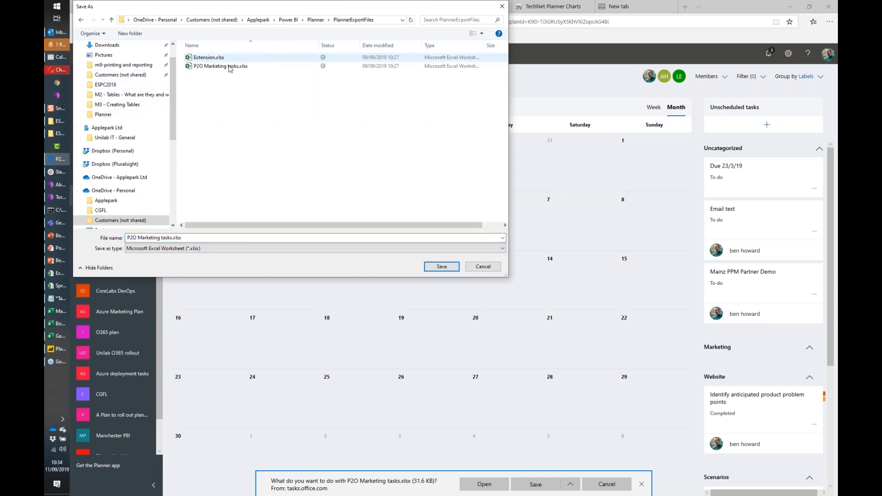
pyautogui.moveTo(288, 8); pyautogui.dragTo(295, 17)
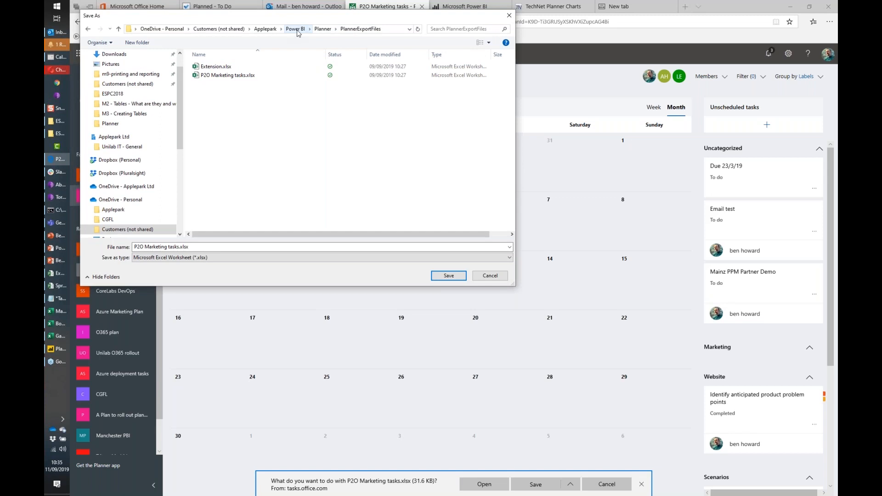
pyautogui.click(256, 77)
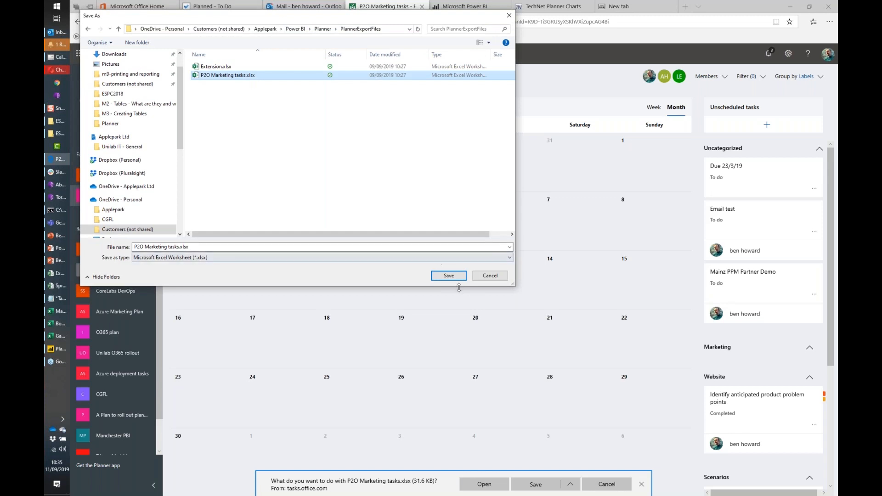
pyautogui.click(449, 277)
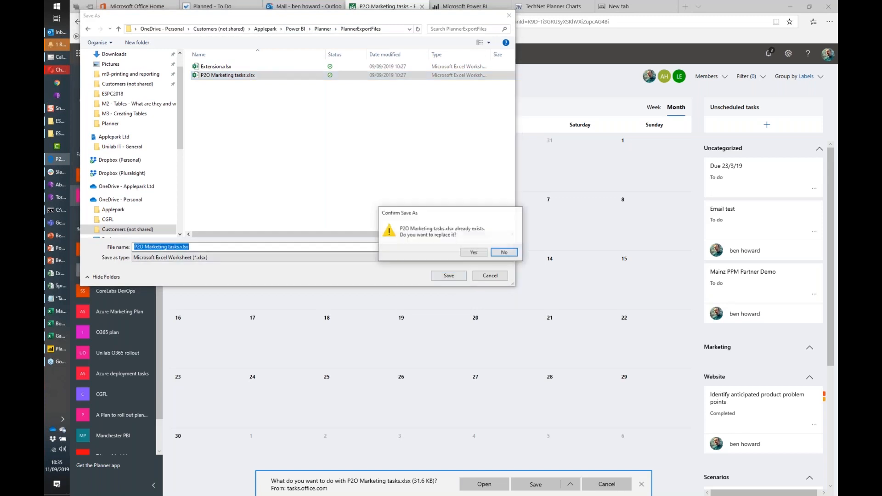
pyautogui.click(467, 253)
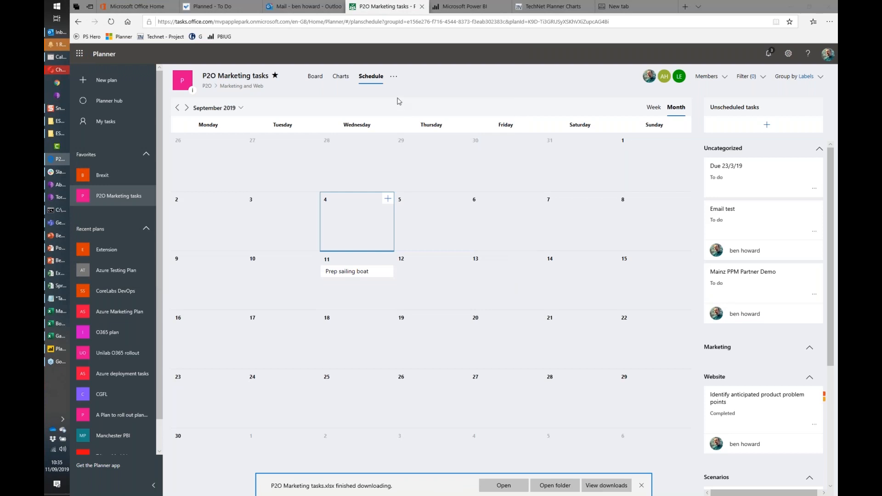
# Show the Planner hub, switch to the Planner3 - with priority report in Power BI Desktop and refresh its data
pyautogui.click(113, 105)
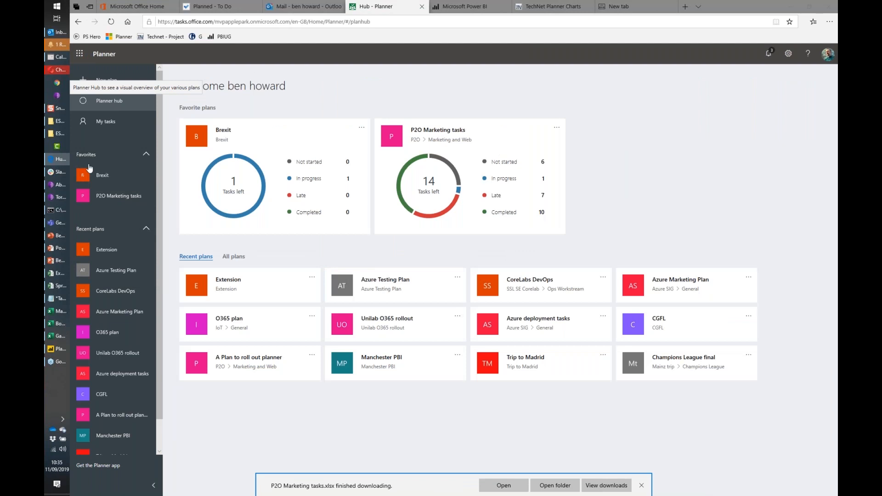
pyautogui.click(59, 350)
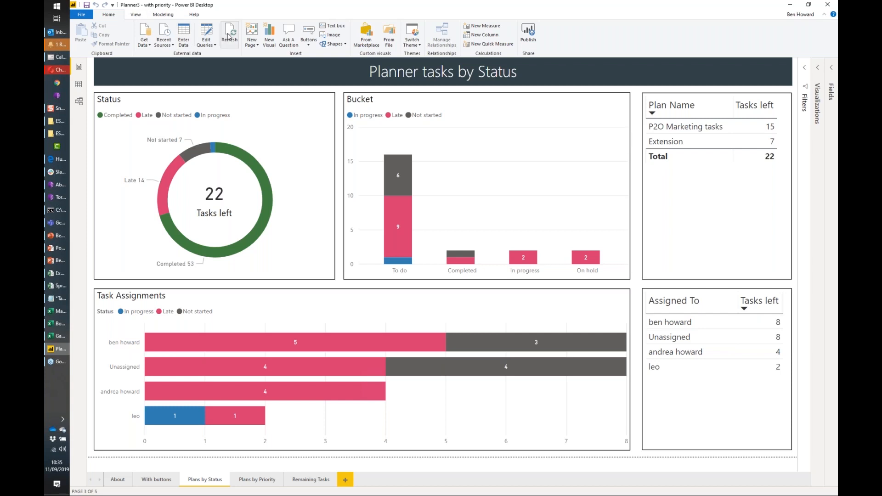
pyautogui.click(228, 36)
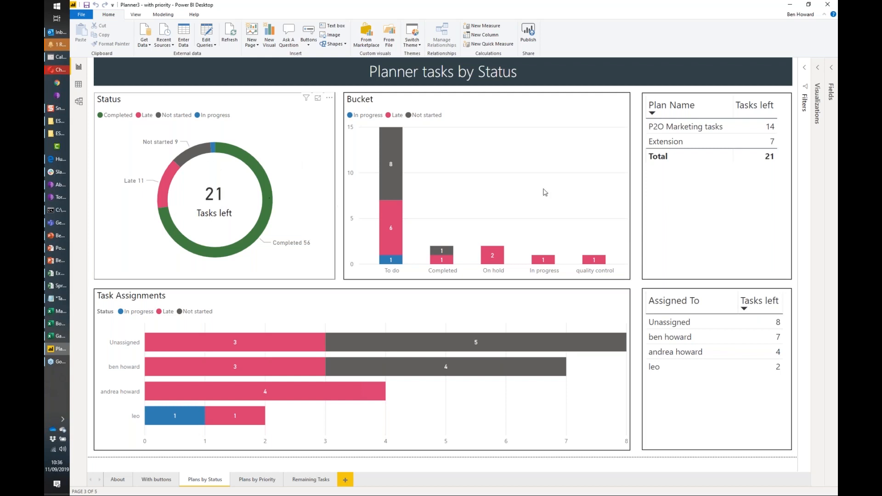
# Highlight the P2O Marketing tasks plan across the visuals of the Planner tasks by Status report
pyautogui.click(666, 133)
pyautogui.click(666, 133)
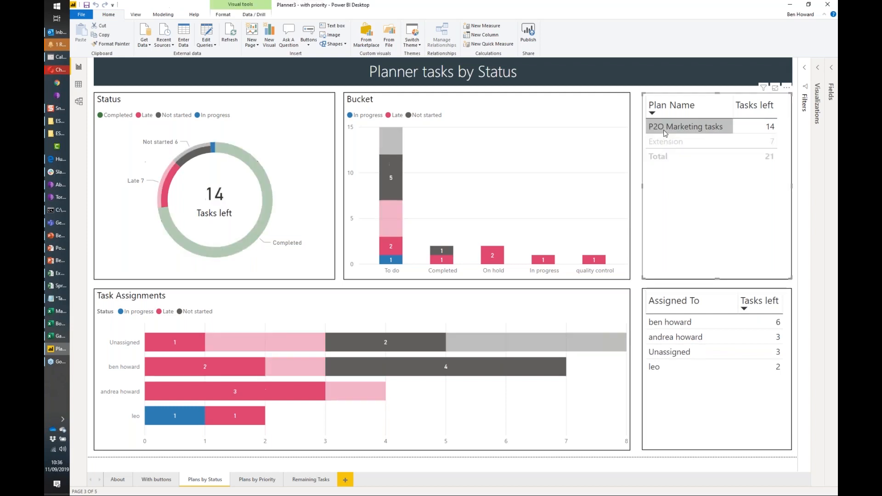